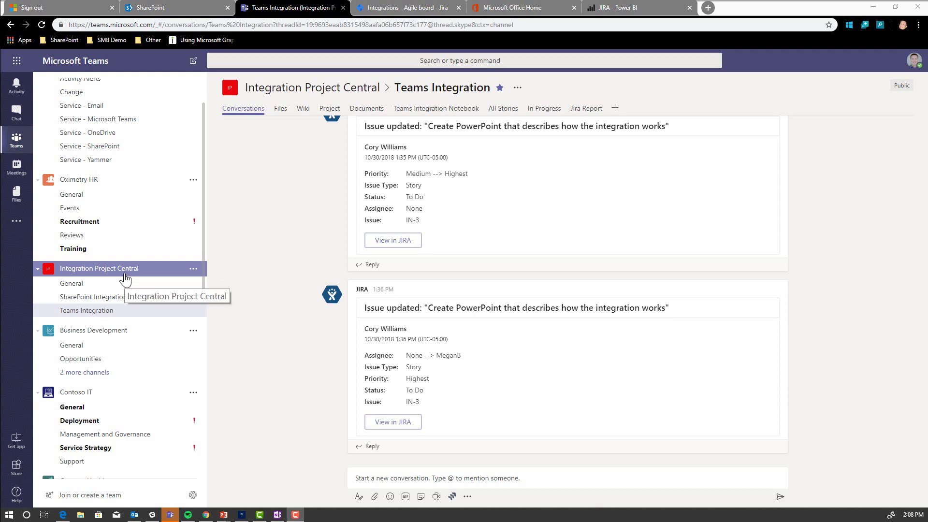
- Review the Jira issue notifications and comments posted in the Teams Integration channel's conversation history
left_click(266, 263)
scroll(267, 263, "up", 10)
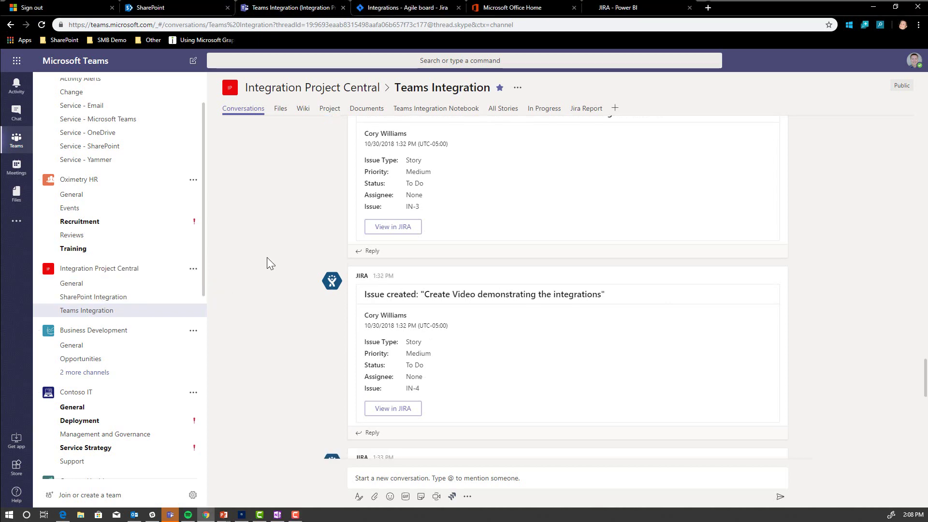
scroll(267, 258, "up", 15)
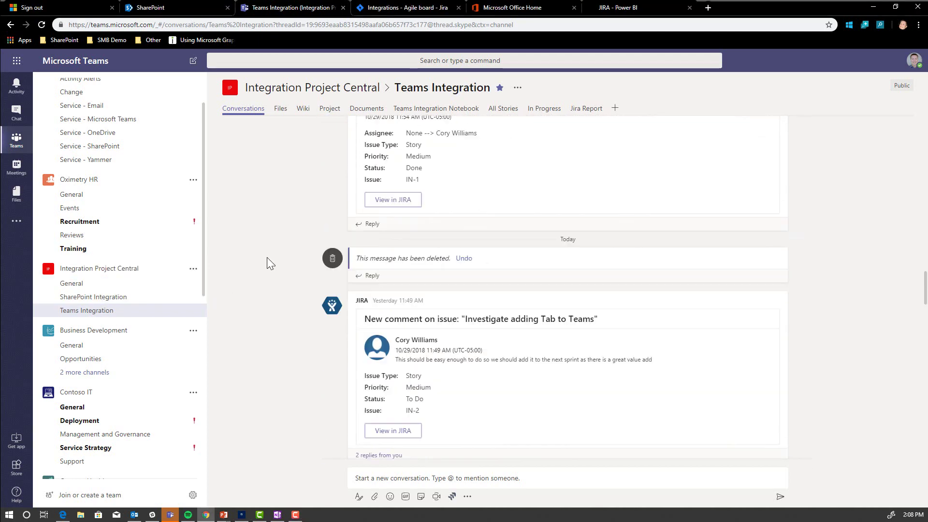
scroll(267, 257, "up", 10)
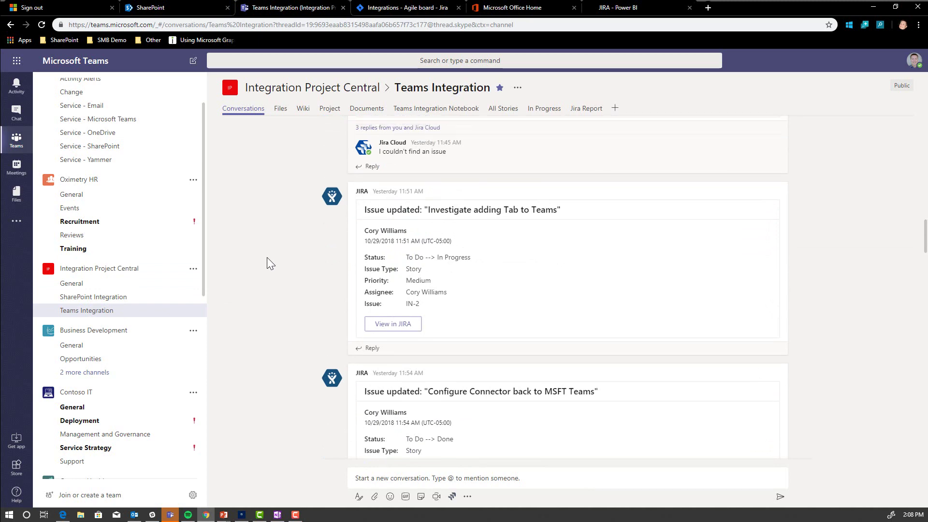
scroll(267, 257, "up", 10)
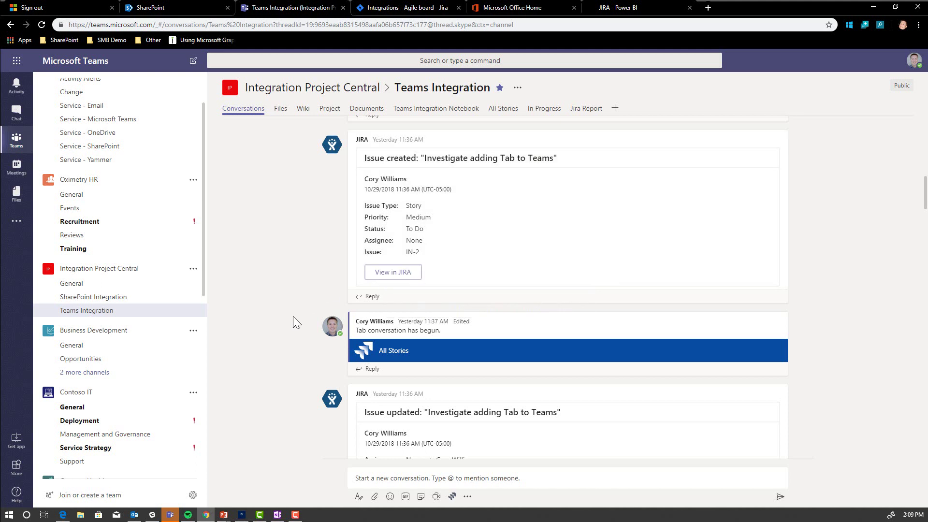
scroll(293, 316, "down", 3)
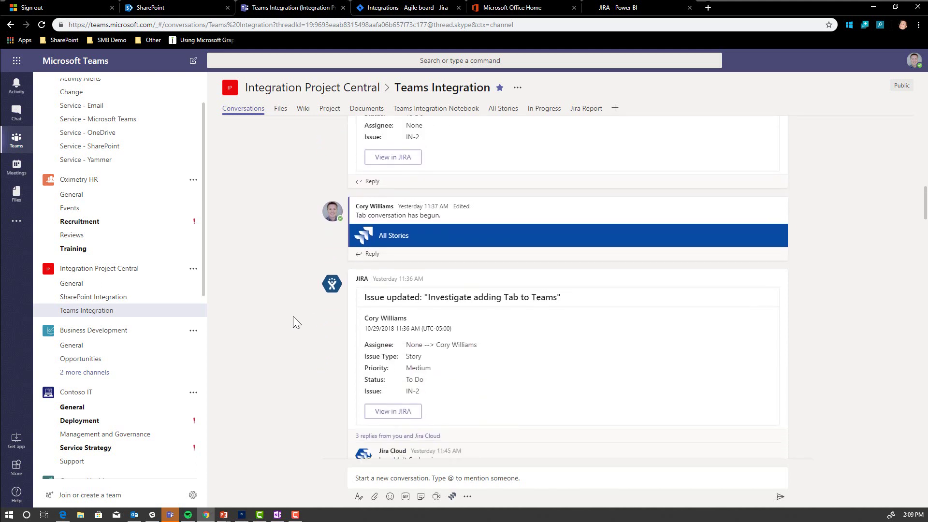
scroll(287, 335, "down", 3)
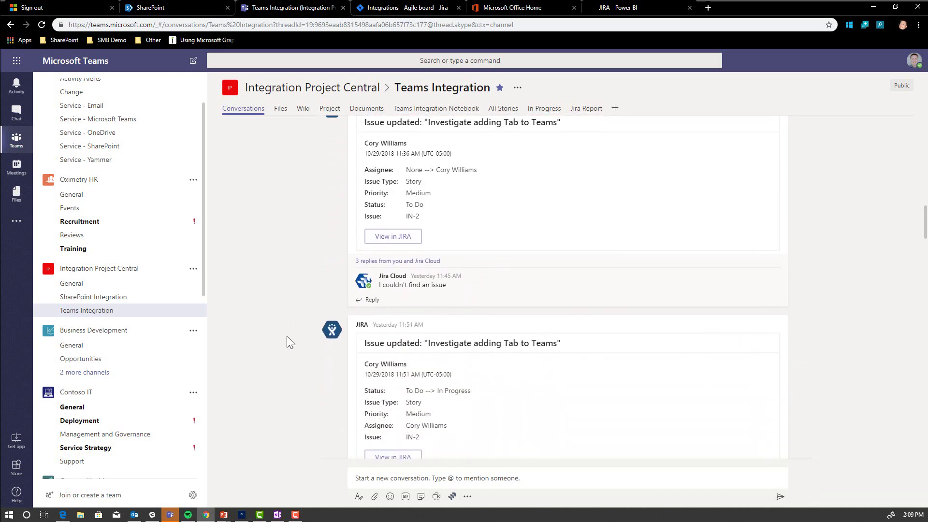
scroll(287, 334, "down", 3)
scroll(287, 335, "down", 3)
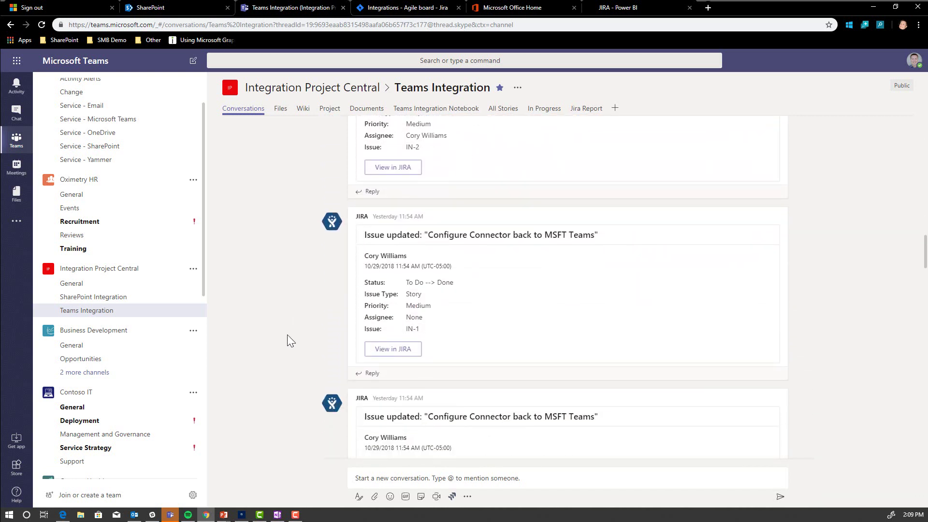
scroll(286, 334, "down", 5)
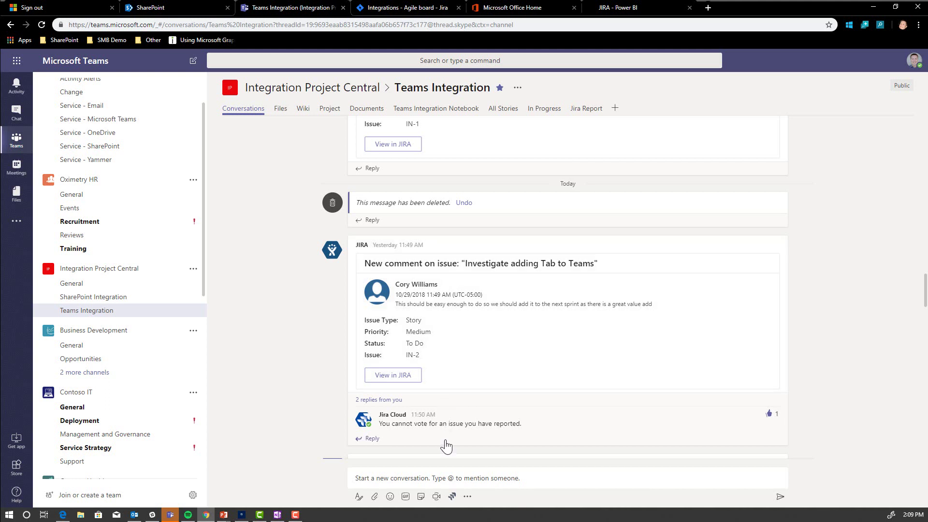
- Reply to the "Investigate adding Tab to Teams" comment notification with the Jira Cloud bot command "edit IN-2"
scroll(445, 433, "down", 1)
left_click(460, 392)
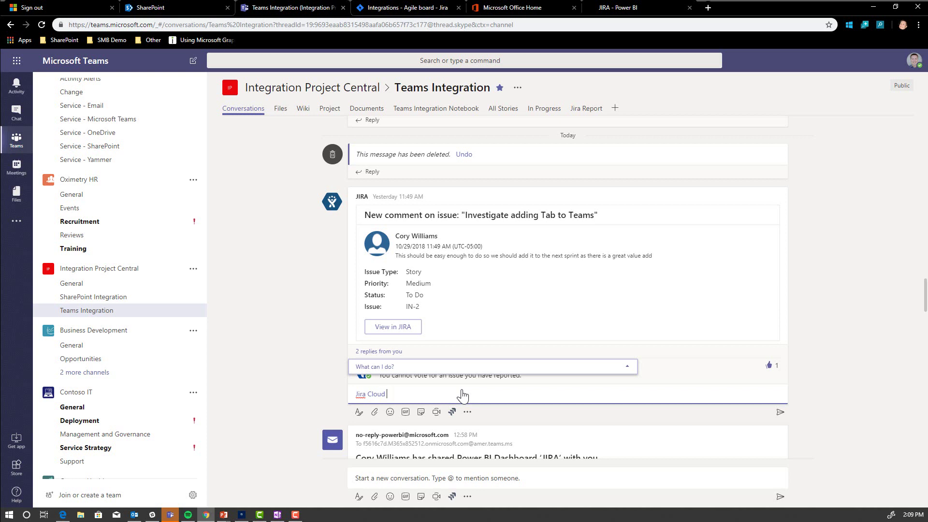
type("edit IN-")
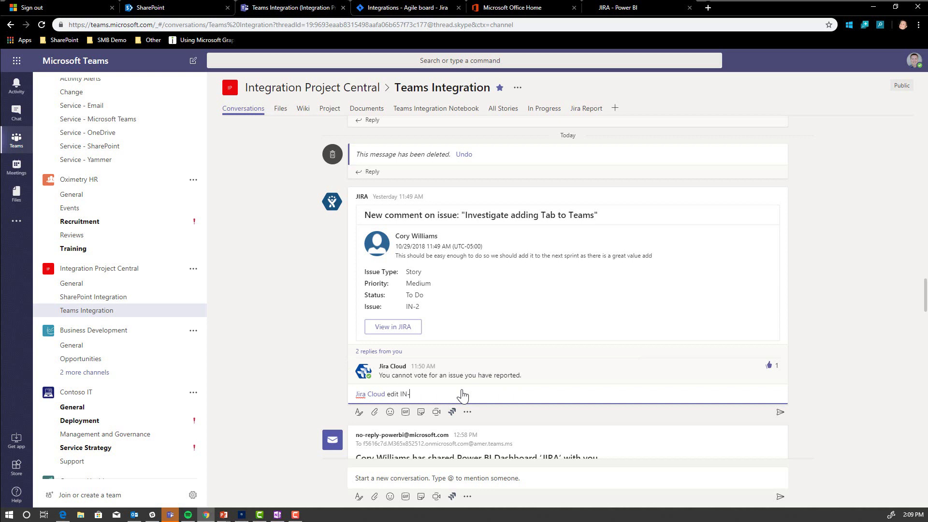
type("2")
key("Return")
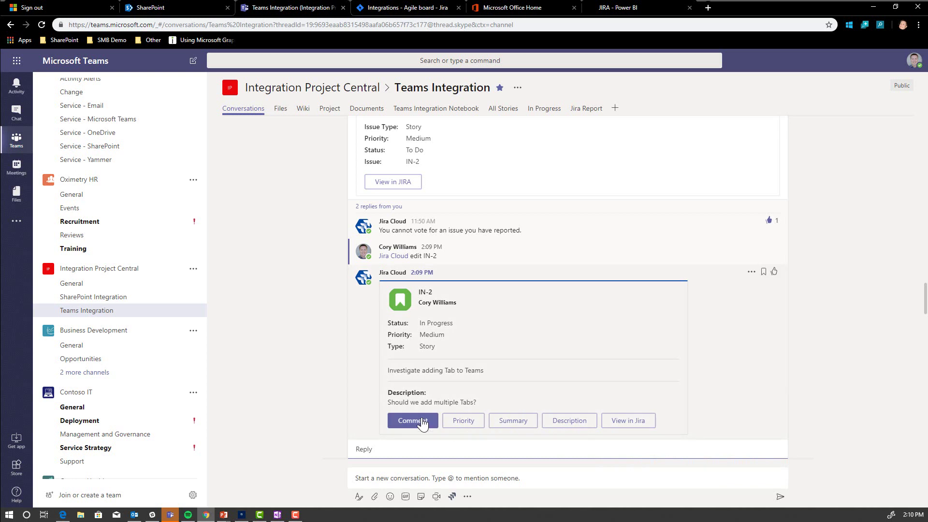
- Add the comment "lets add multiple tabs for different views" to issue IN-2 from its card, and go to the channel's new messages
left_click(418, 451)
left_click(418, 429)
left_click(489, 449)
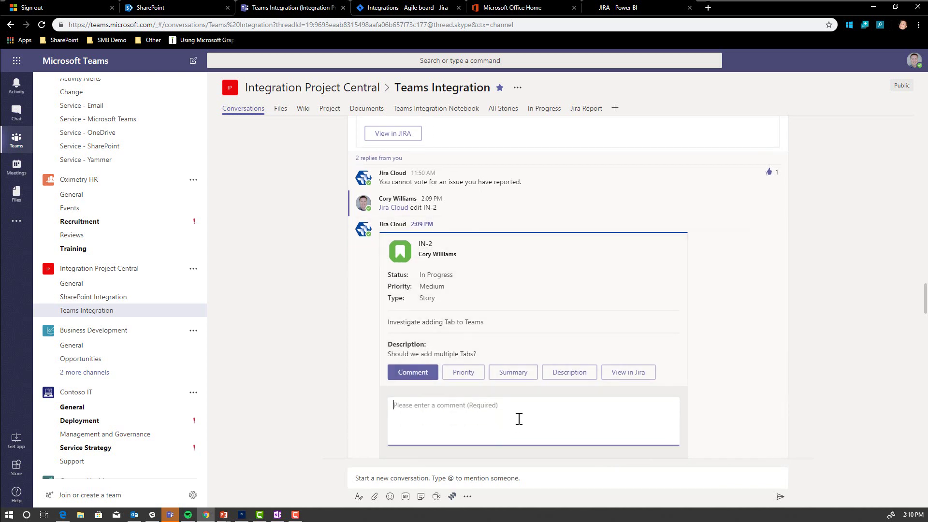
type("lets add multiple tabs for different views")
scroll(518, 418, "down", 2)
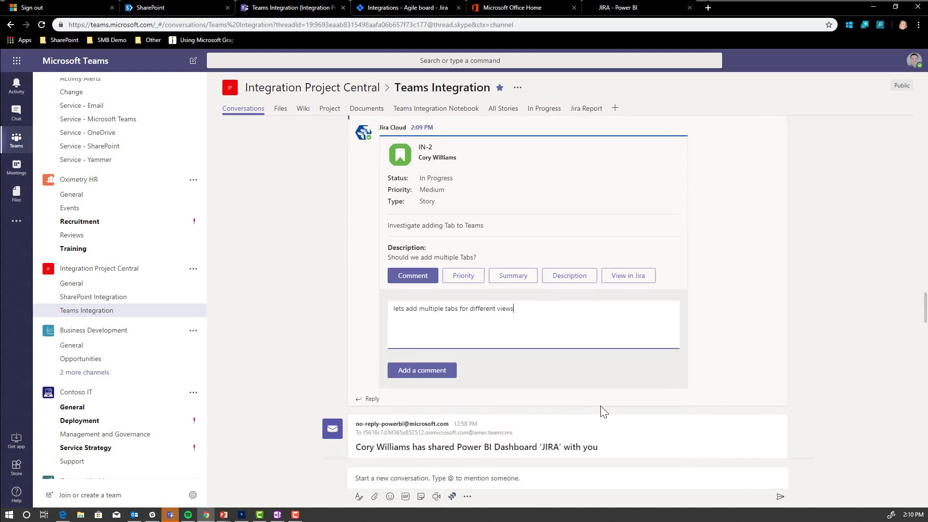
left_click(412, 375)
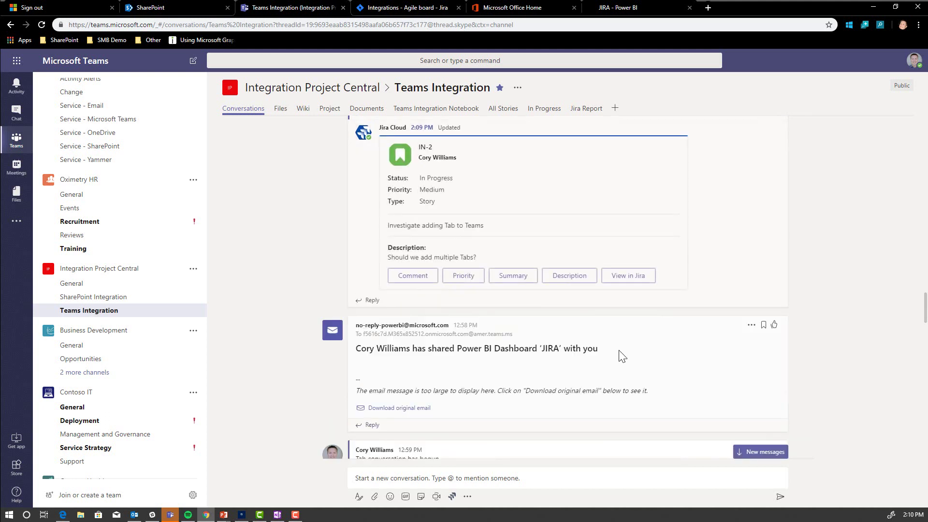
scroll(622, 356, "down", 4)
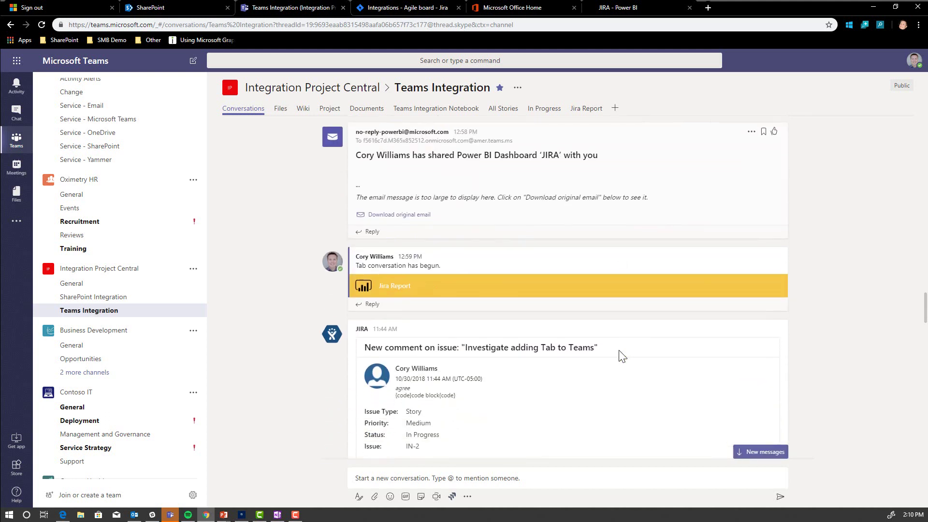
left_click(759, 456)
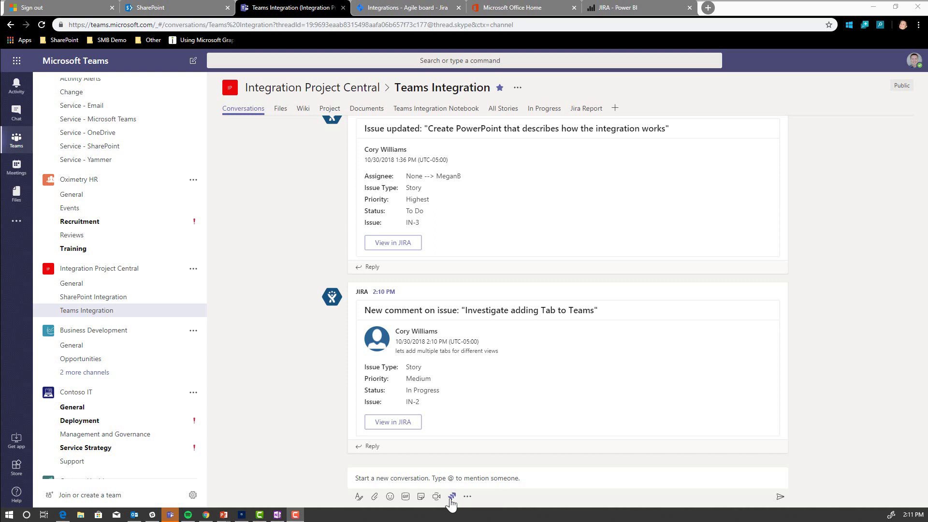
- Insert the Jira Cloud card for IN-5, "Create video demonstrating the configuration", into a new channel message
left_click(452, 500)
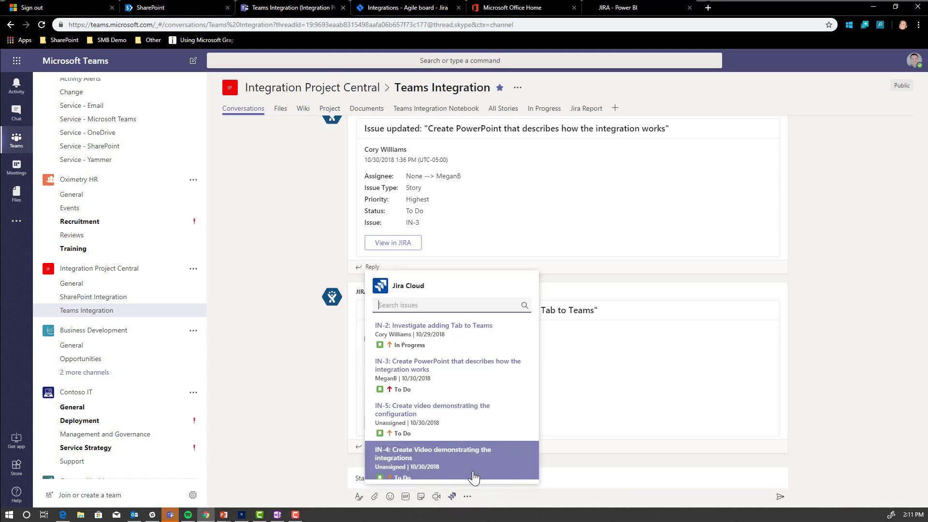
scroll(472, 435, "down", 1)
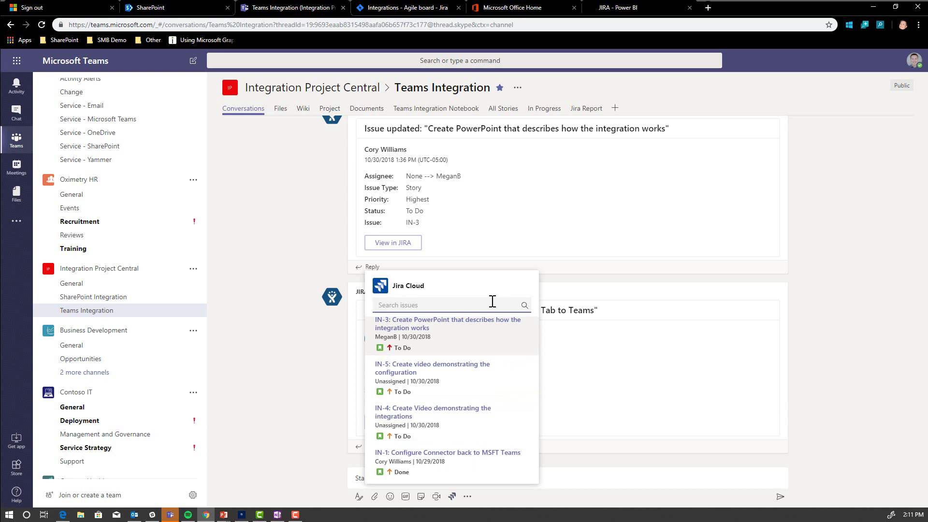
left_click(492, 377)
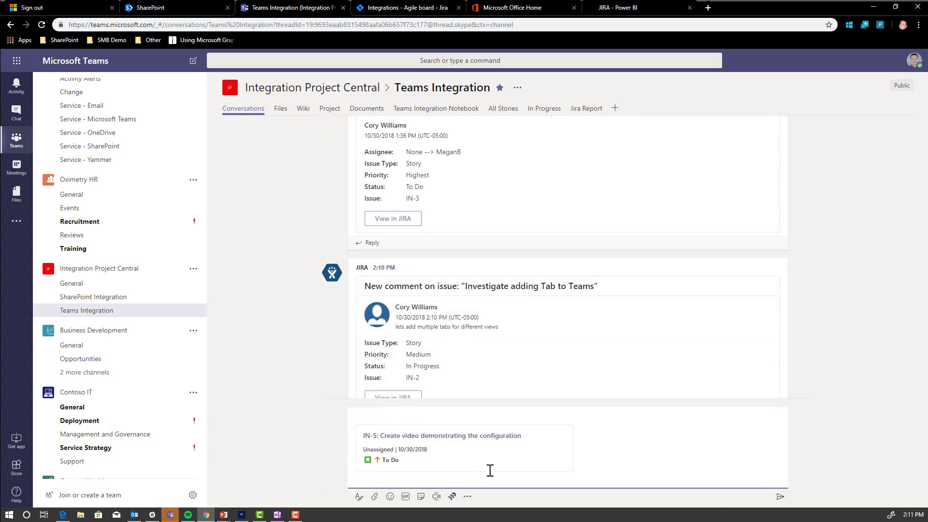
- Mention the IN-3 assignee and post "can you take a look at this, and take ownership if you have time to complete" with the card
left_click(464, 418)
type("@Mega")
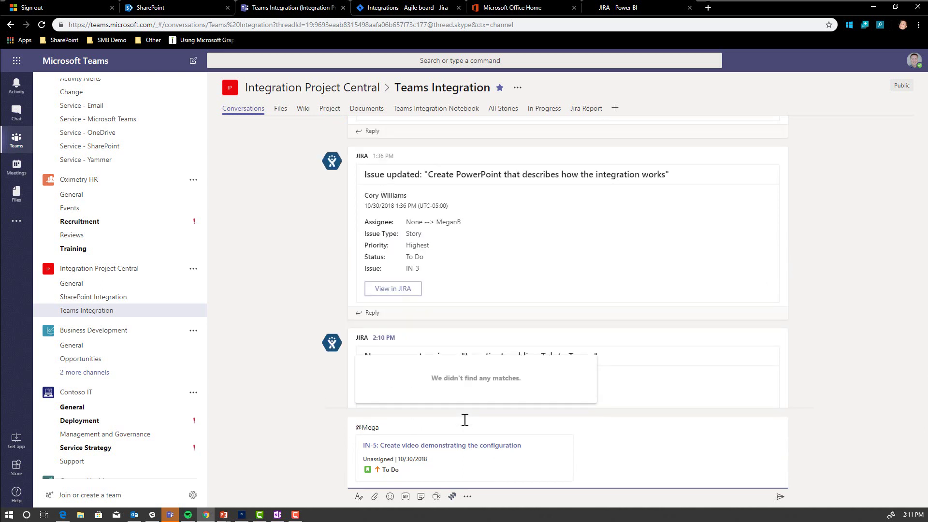
type("n")
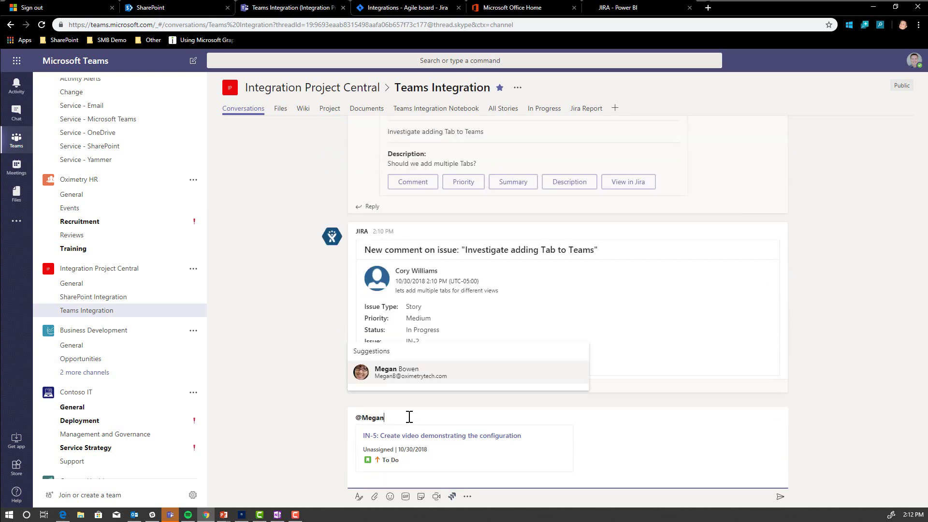
left_click(472, 373)
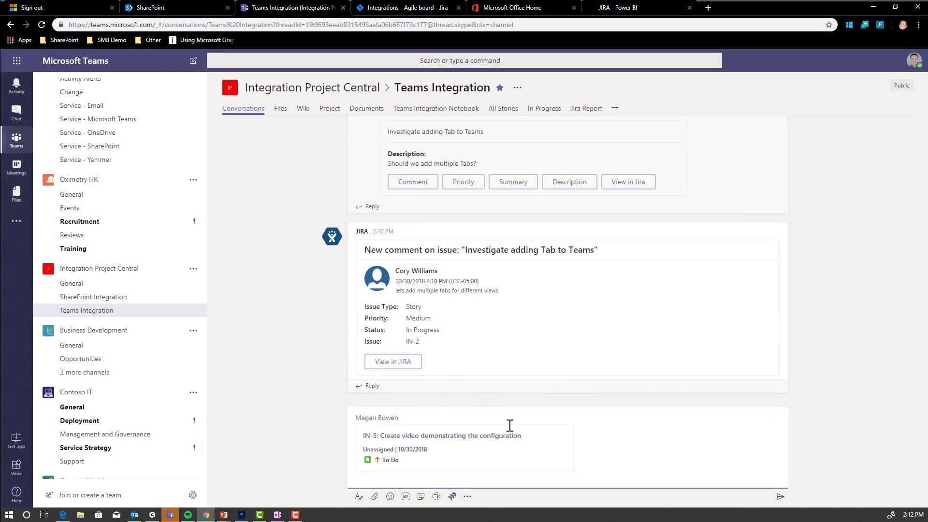
type("can you take a look at this, and take ownership if you have time to complete")
left_click(779, 496)
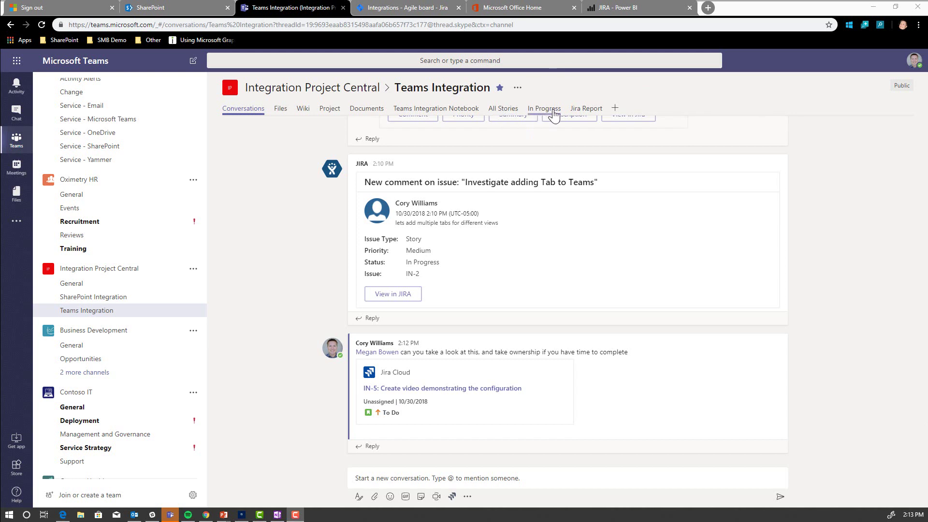
- View the channel's Jira issue lists under All Stories and In Progress
left_click(514, 112)
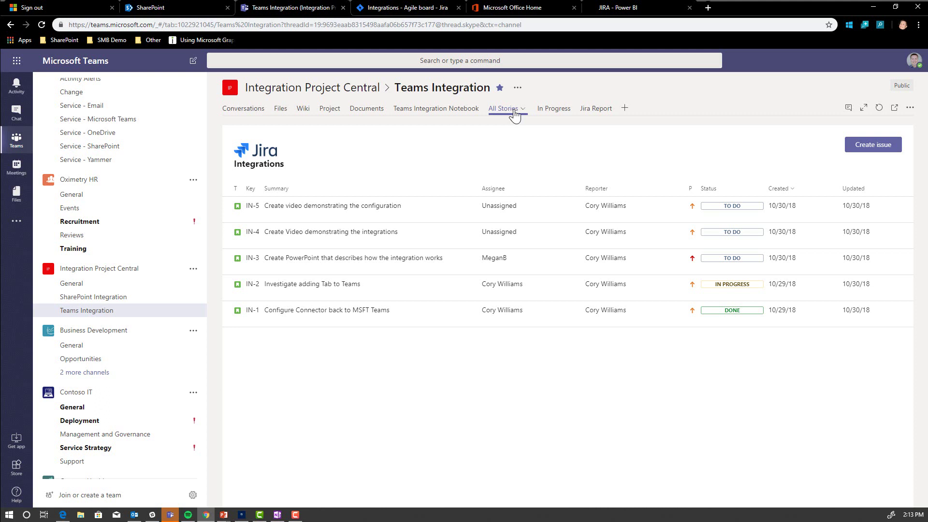
left_click(560, 110)
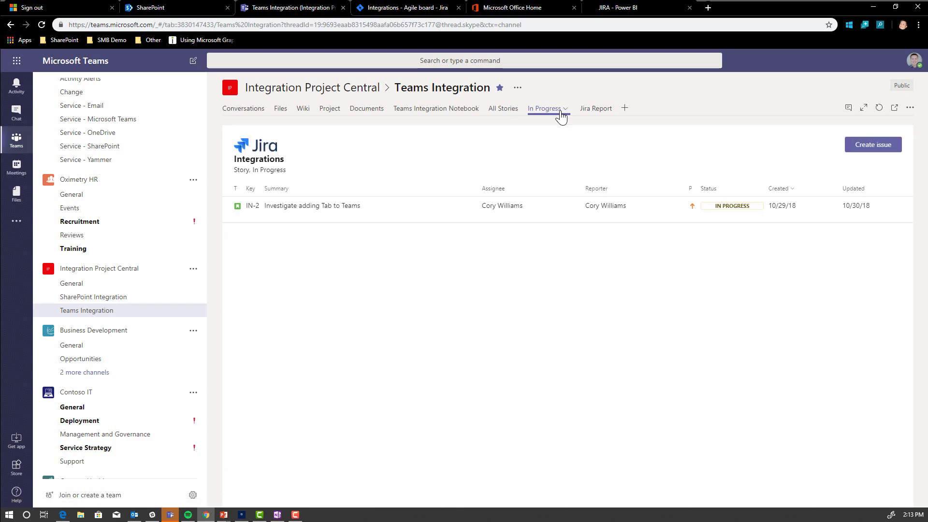
- Set up a new Jira Cloud tab connected to the Jira account, with a custom filter on the Integrations project
left_click(622, 113)
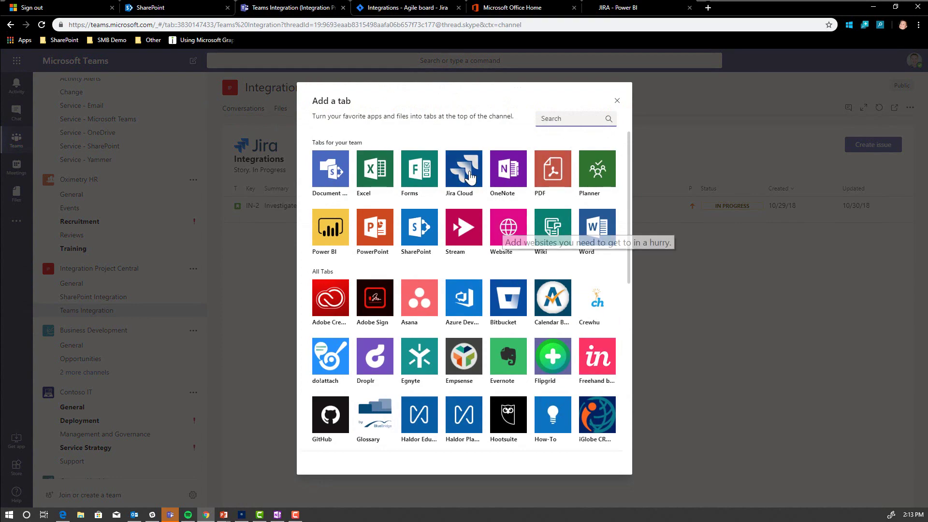
key("Escape")
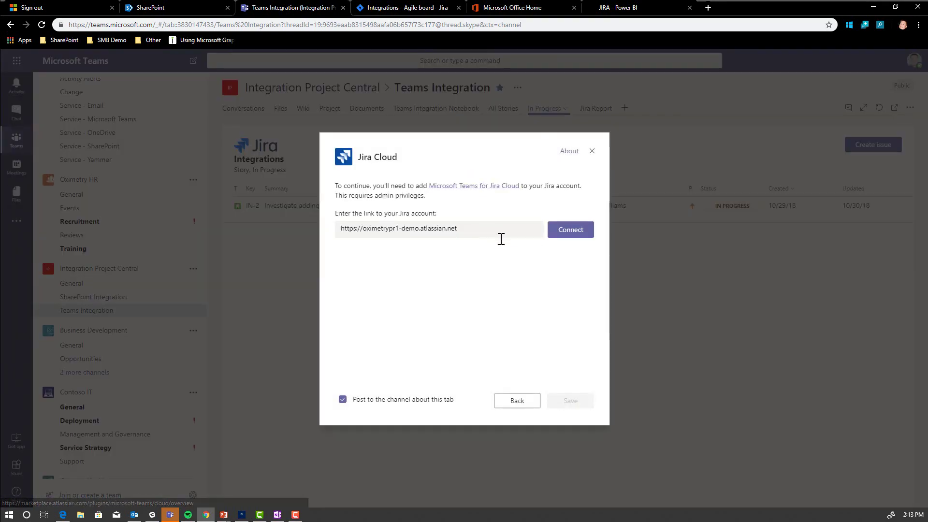
left_click(570, 230)
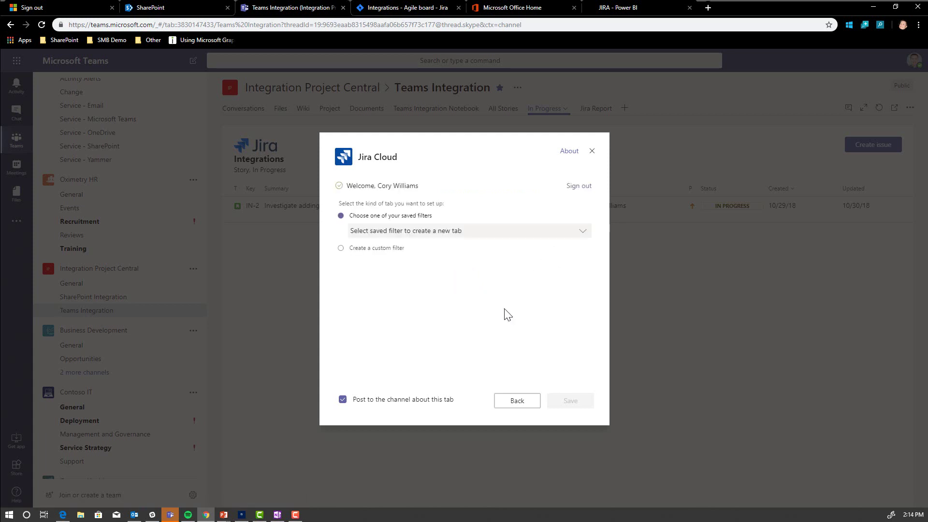
left_click(370, 248)
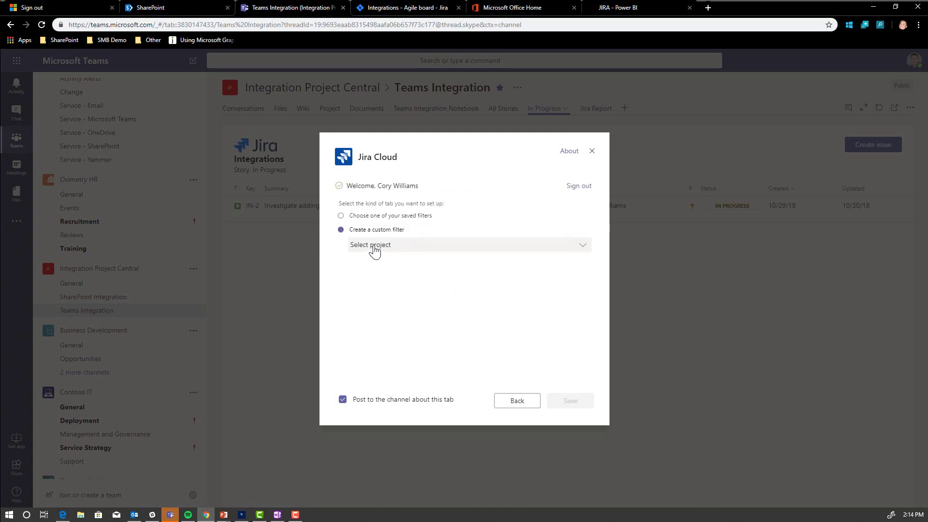
left_click(374, 247)
left_click(382, 261)
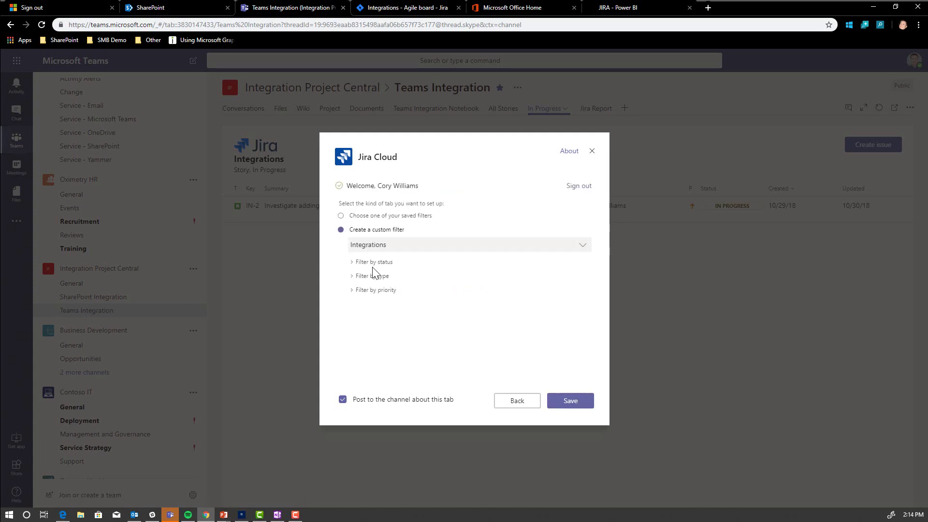
- Limit the custom filter to Highest priority issues, look over the type and status filters, and save the new channel tab
left_click(352, 290)
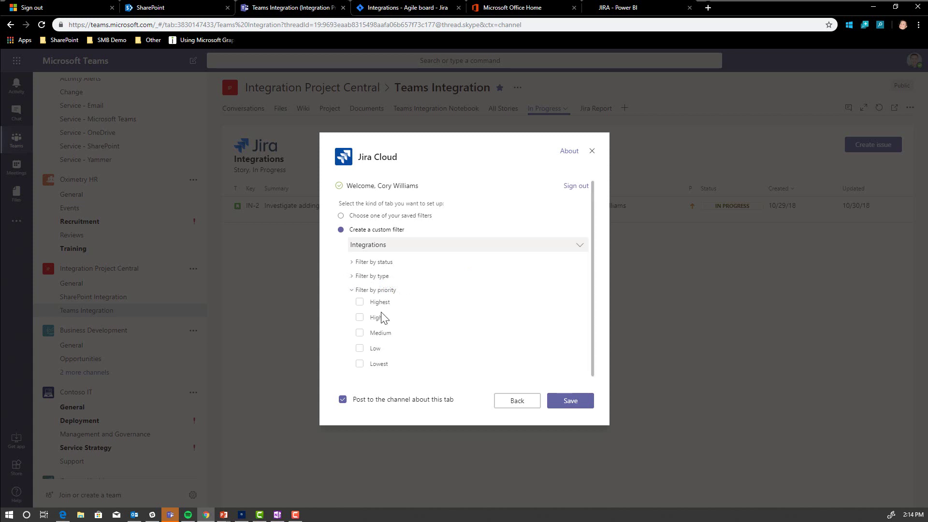
left_click(359, 302)
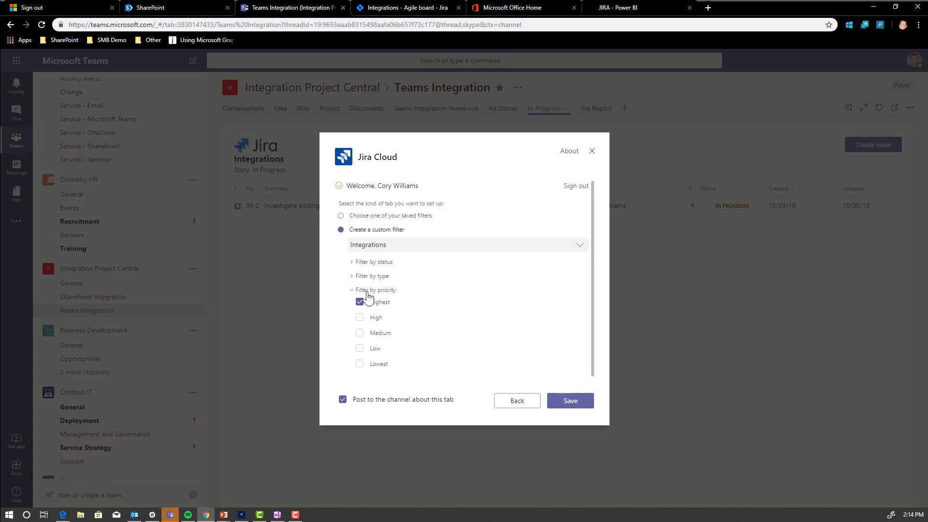
left_click(352, 276)
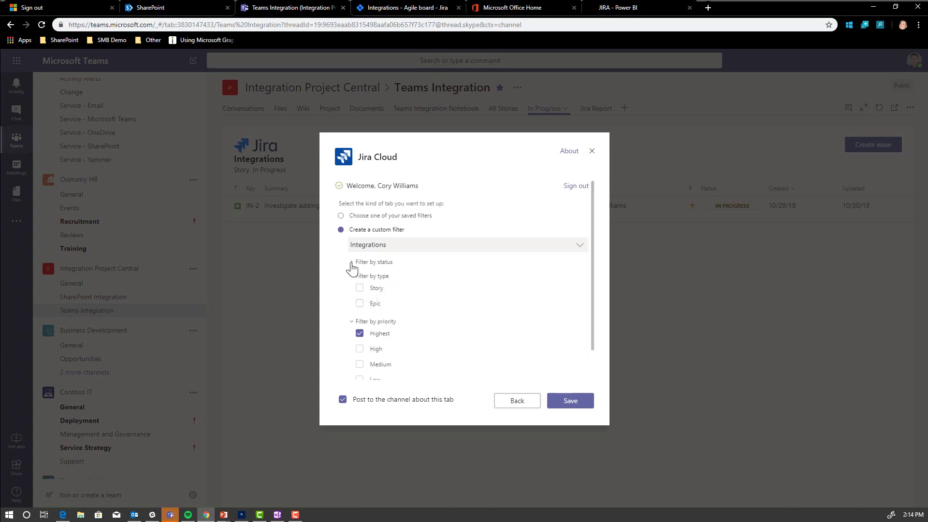
left_click(351, 262)
scroll(483, 328, "down", 2)
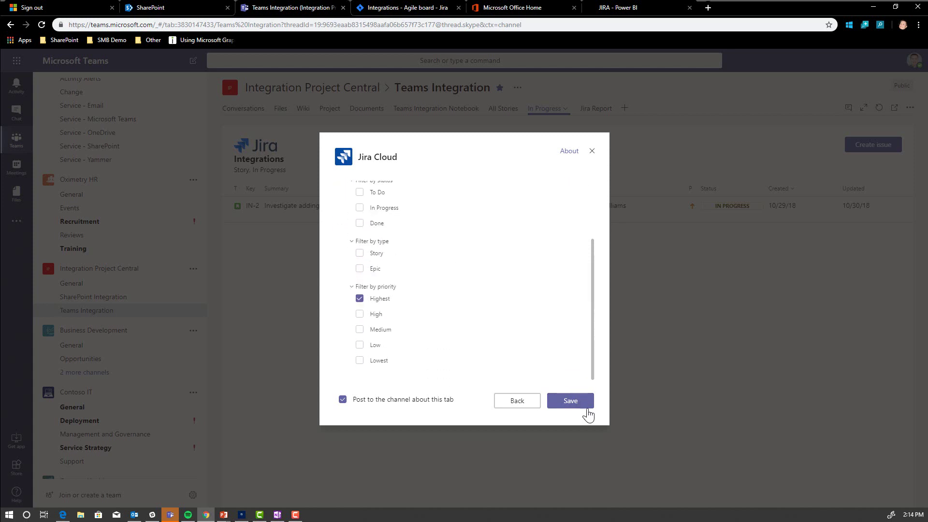
left_click(570, 401)
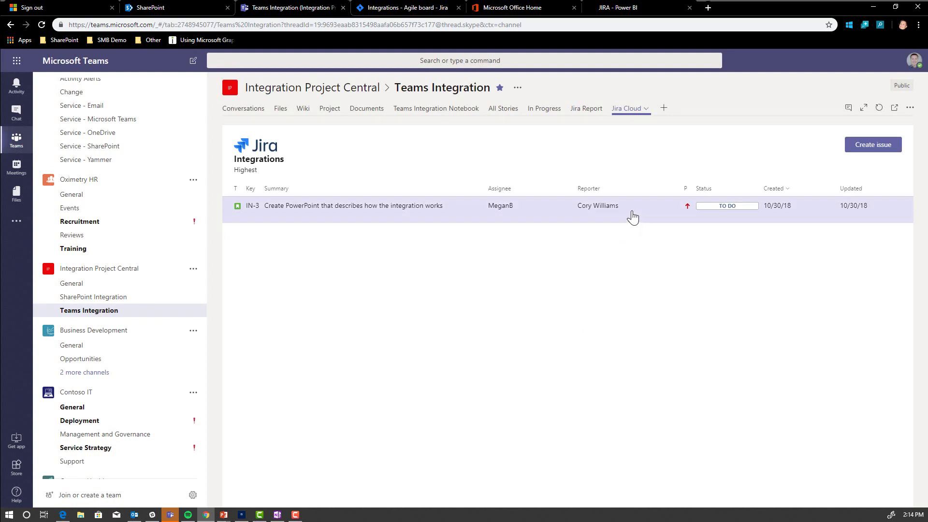
- Rename the new Jira Cloud channel tab as "Highest Priority" and save the name
left_click(647, 109)
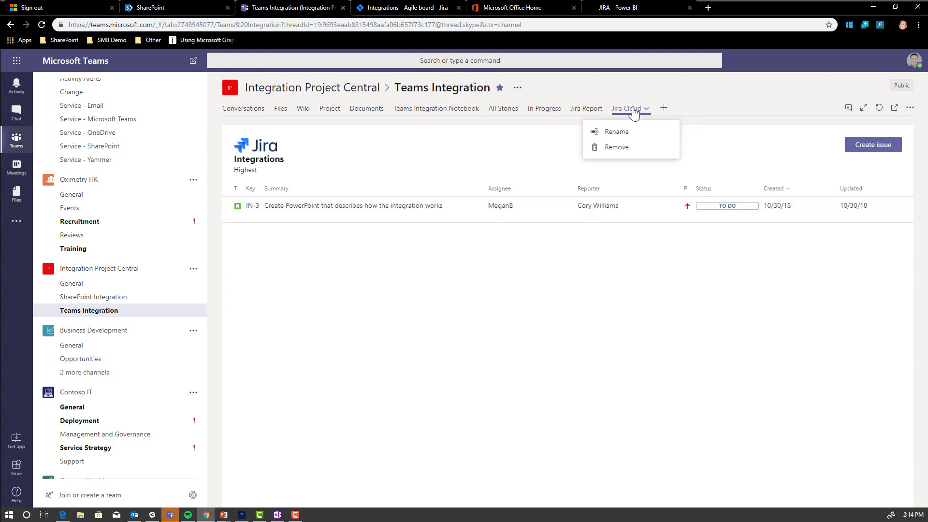
left_click(628, 150)
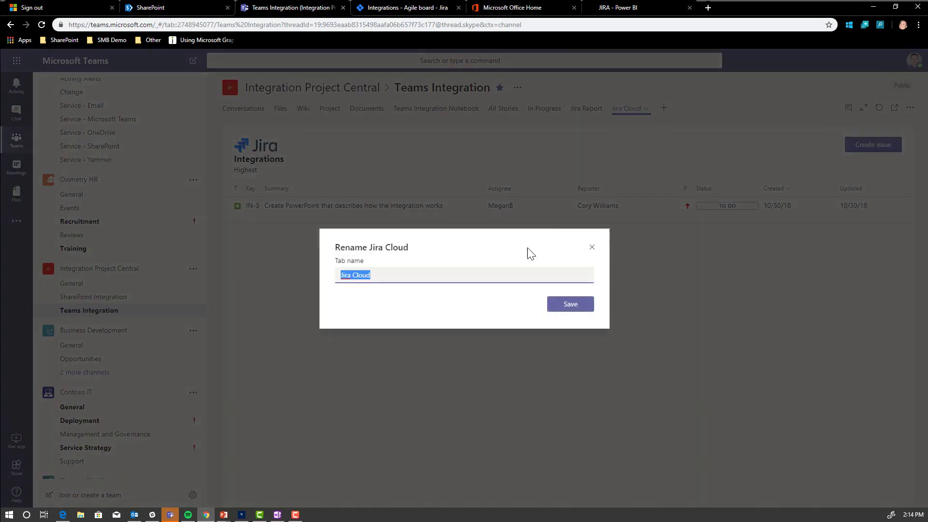
type("Higest P")
key("BackSpace")
key("BackSpace")
key("BackSpace")
key("BackSpace")
key("BackSpace")
type("hest Priority")
left_click(557, 307)
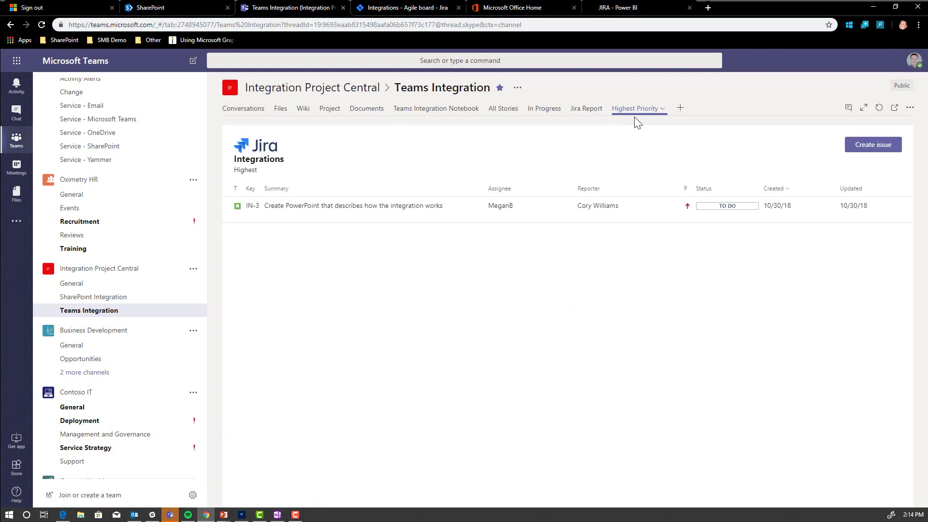
- View the channel's Jira Report, and open the personal Jira Cloud app in Teams
left_click(581, 109)
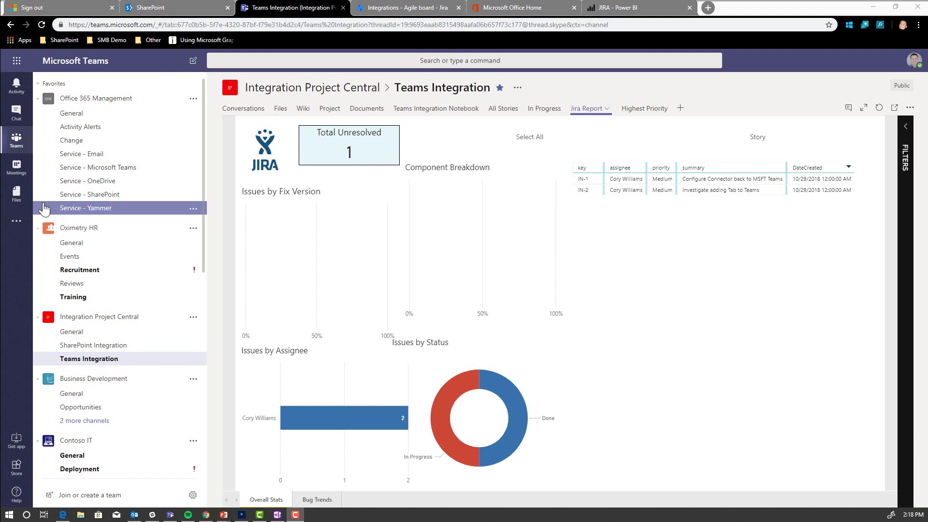
left_click(8, 229)
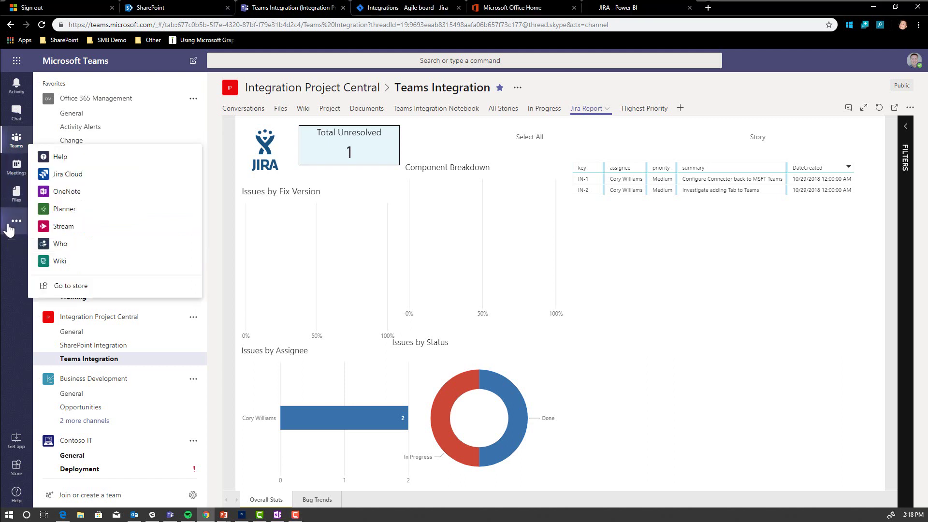
left_click(119, 177)
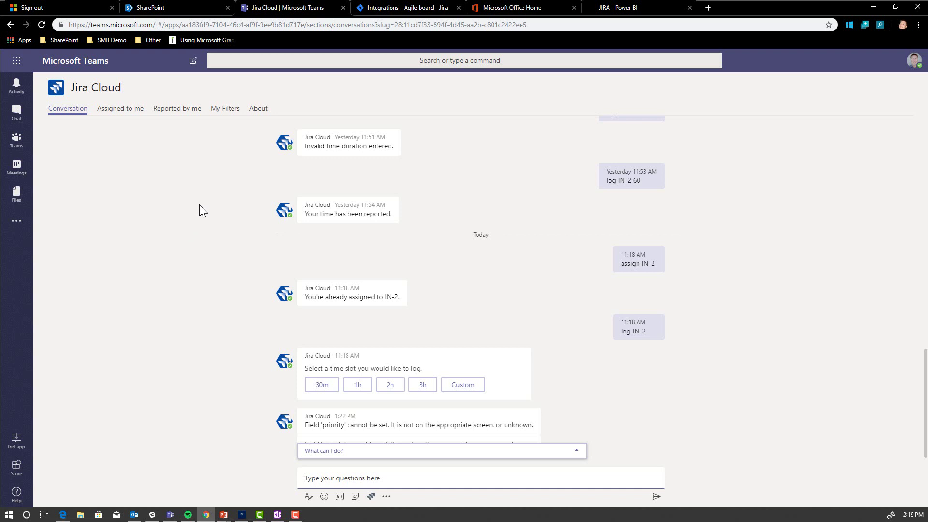
- Look through the Jira Cloud app's issue lists for Assigned to me, Reported by me and My Filters
left_click(132, 108)
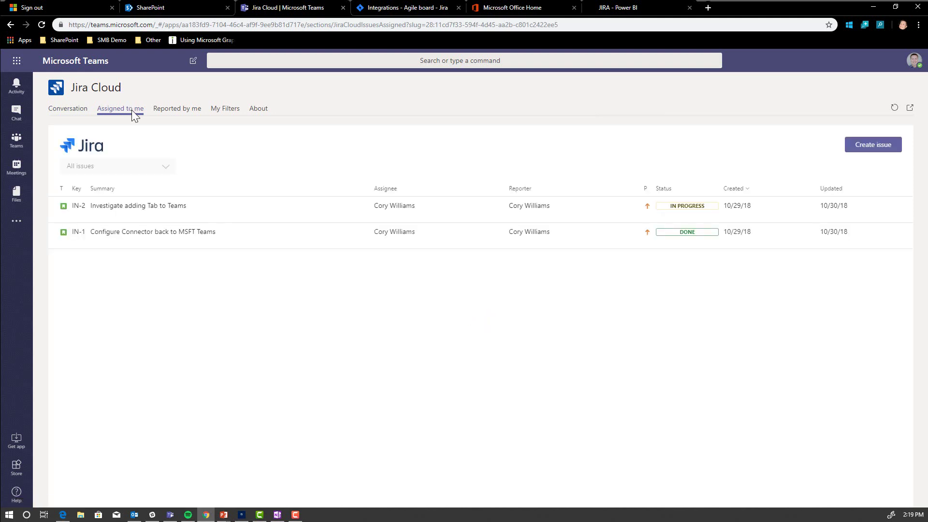
left_click(185, 111)
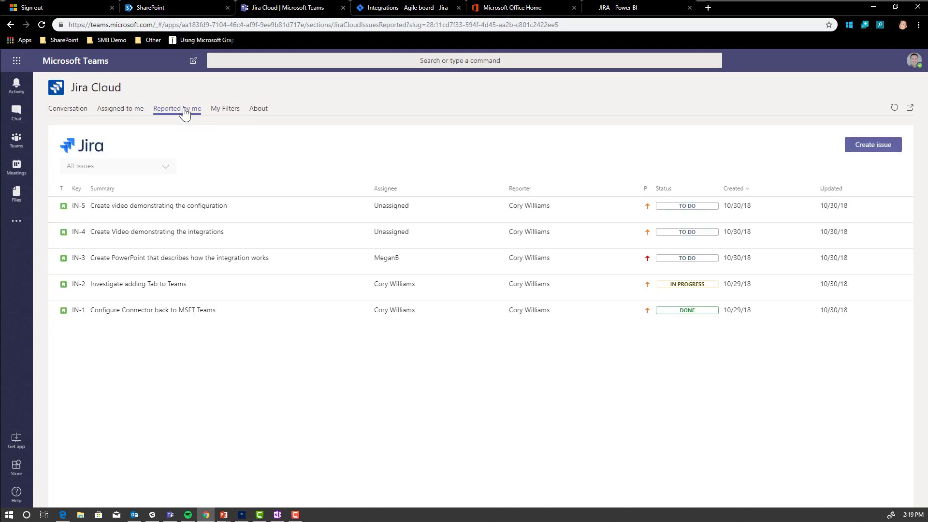
left_click(225, 113)
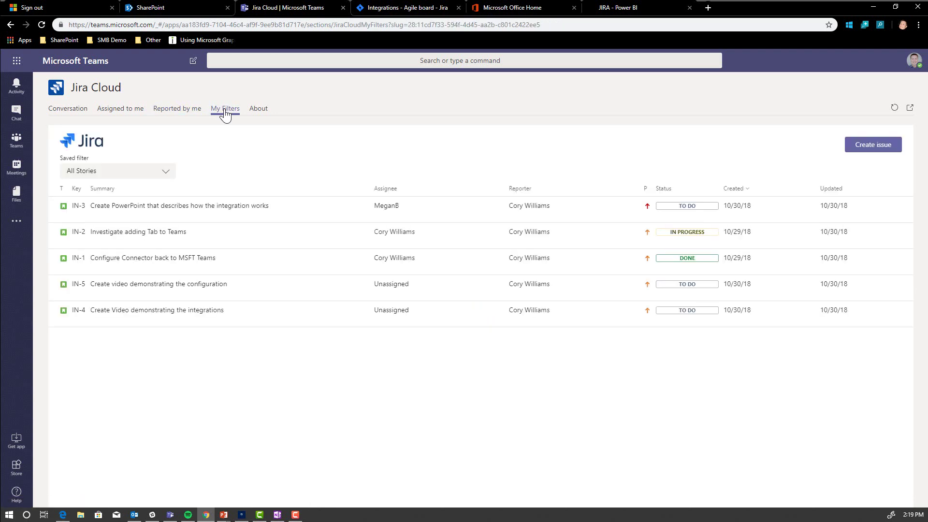
- Show the Unassigned Stories saved filter, return to All Stories, and look over the details of issue IN-3 before closing it
left_click(164, 175)
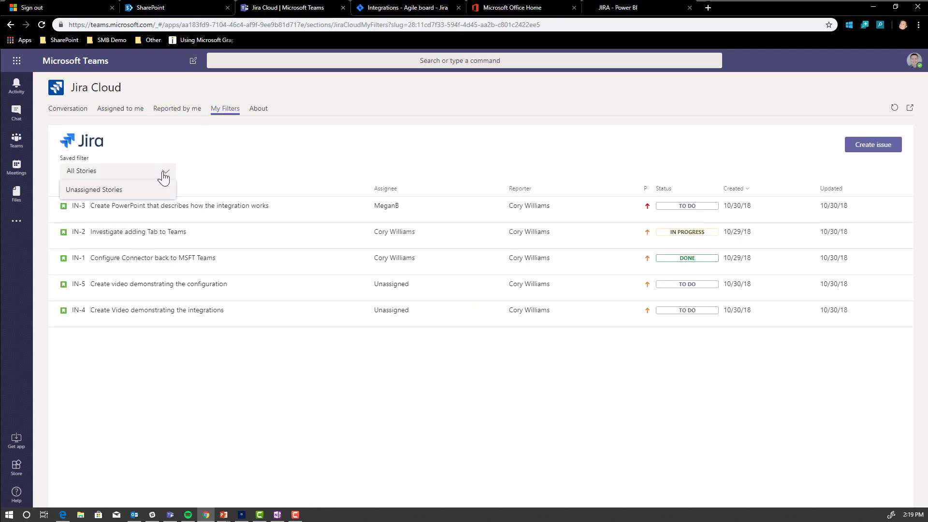
left_click(128, 191)
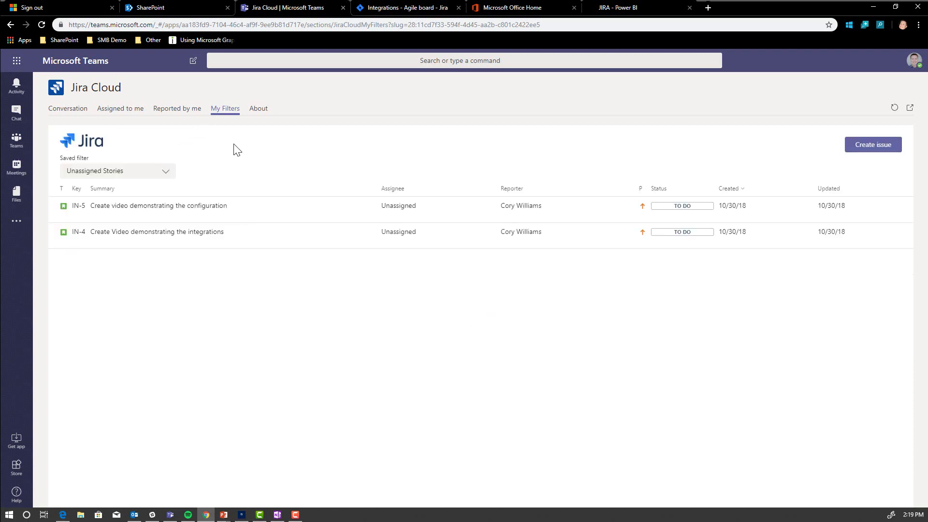
left_click(163, 175)
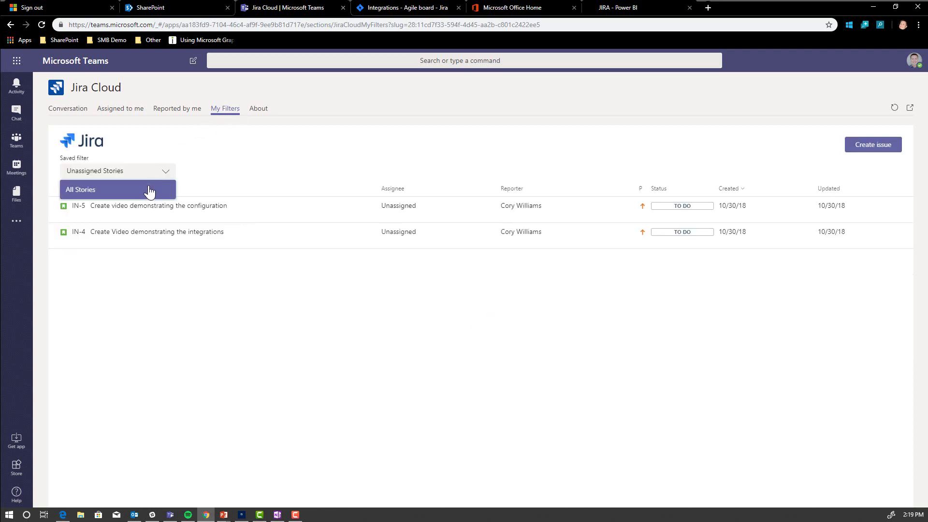
left_click(149, 189)
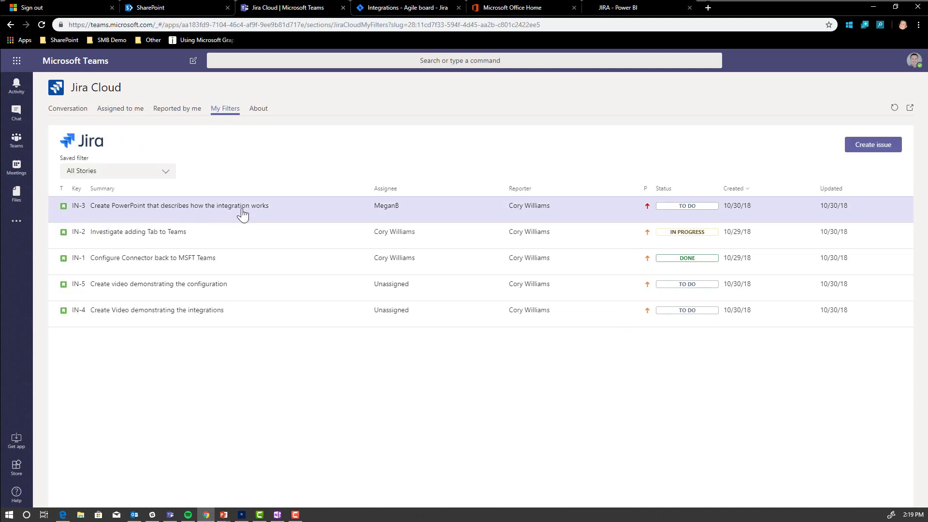
left_click(242, 214)
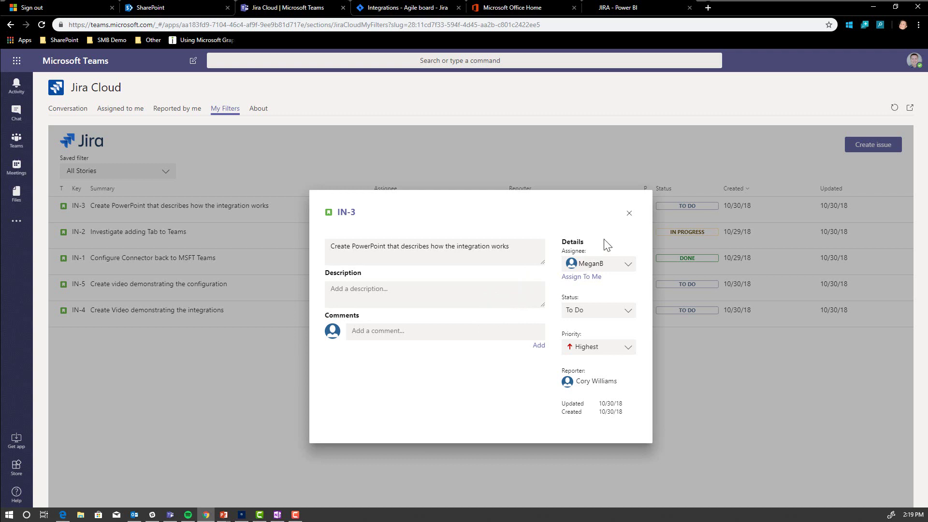
left_click(630, 215)
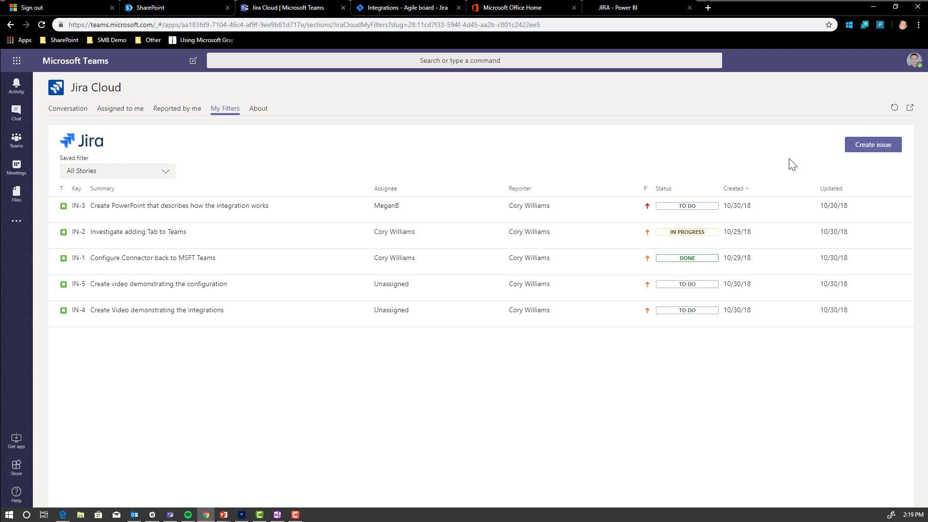